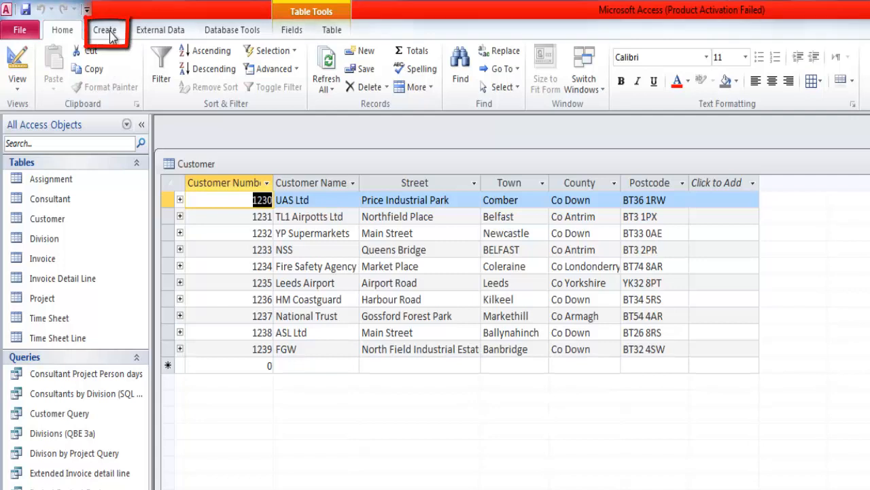
Start the Form Wizard with the Customer table as the source and add all of its fields to the form
{"action": "left_click", "coordinate": [109, 32]}
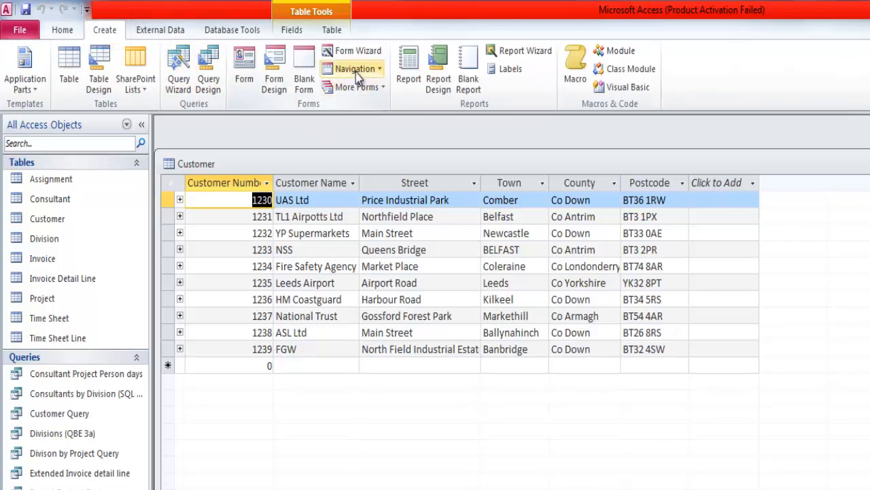
{"action": "left_click", "coordinate": [368, 53]}
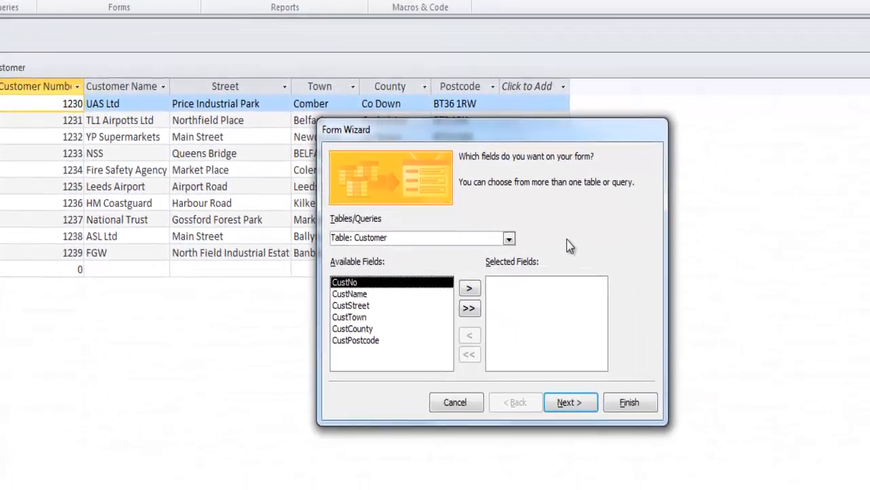
{"action": "left_click", "coordinate": [503, 237]}
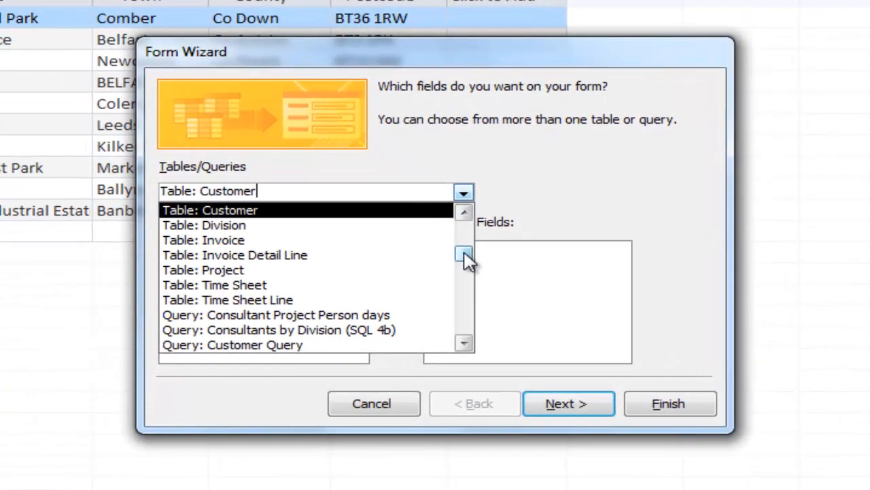
{"action": "scroll", "coordinate": [509, 245], "scroll_direction": "up", "scroll_amount": 1}
{"action": "left_click_drag", "start_coordinate": [470, 248], "coordinate": [484, 225]}
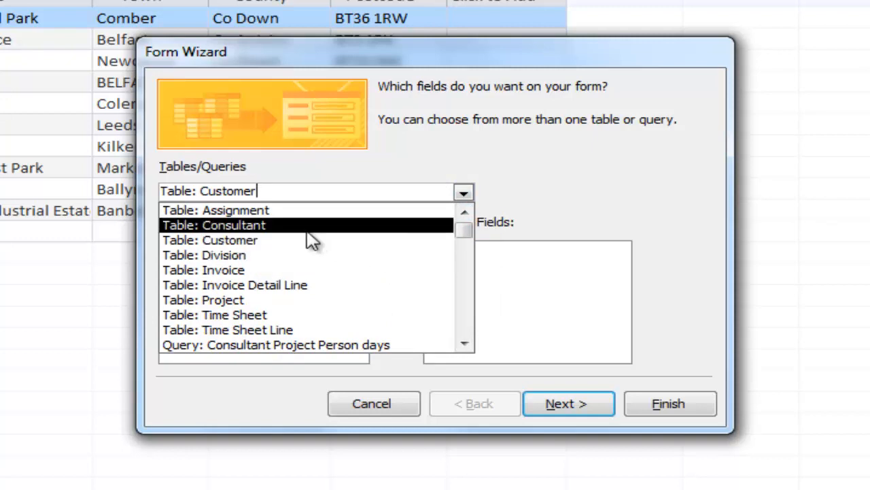
{"action": "left_click", "coordinate": [261, 245]}
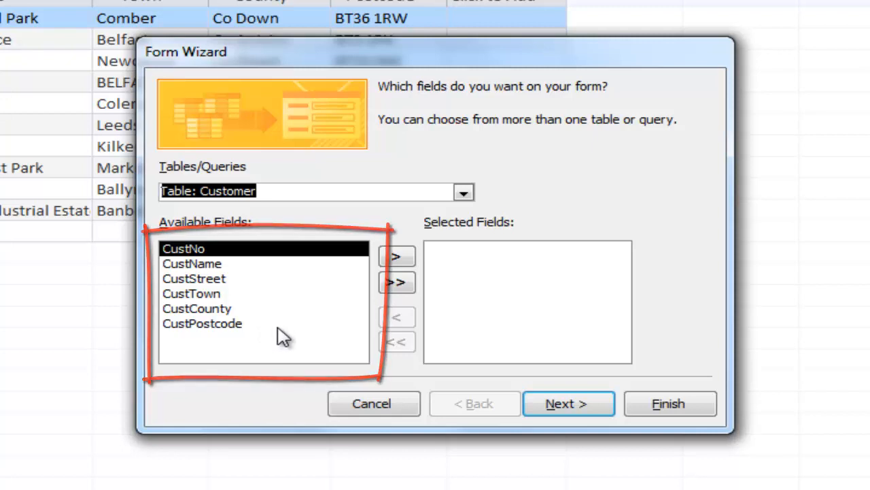
{"action": "left_click", "coordinate": [397, 284]}
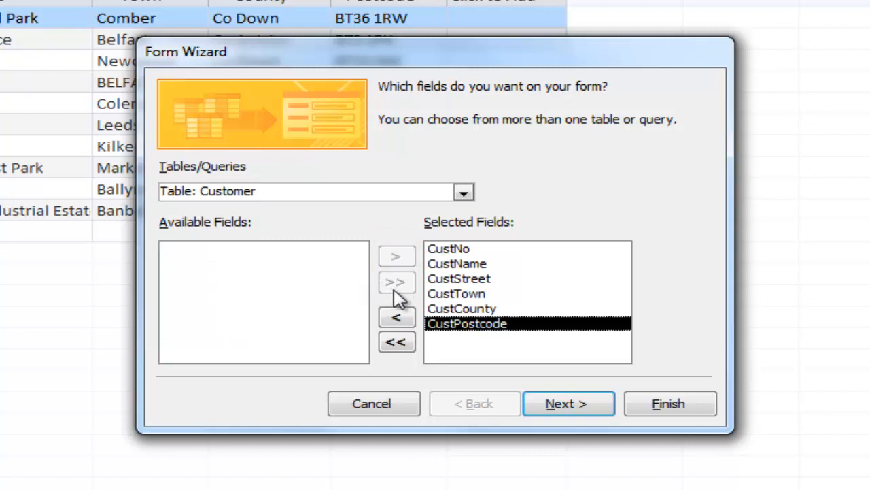
{"action": "left_click", "coordinate": [569, 405]}
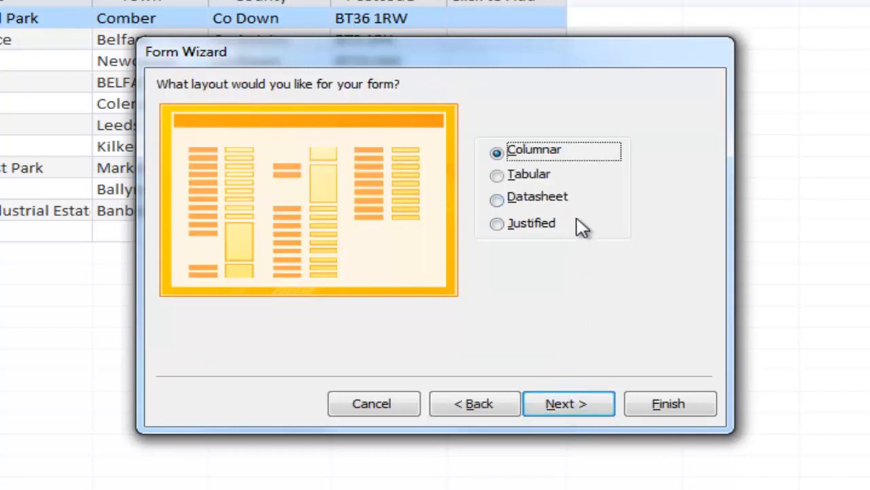
Compare the layout options, choose Columnar, and finish the form with the title Customer, opened to view or enter information
{"action": "left_click", "coordinate": [520, 179]}
{"action": "left_click", "coordinate": [522, 203]}
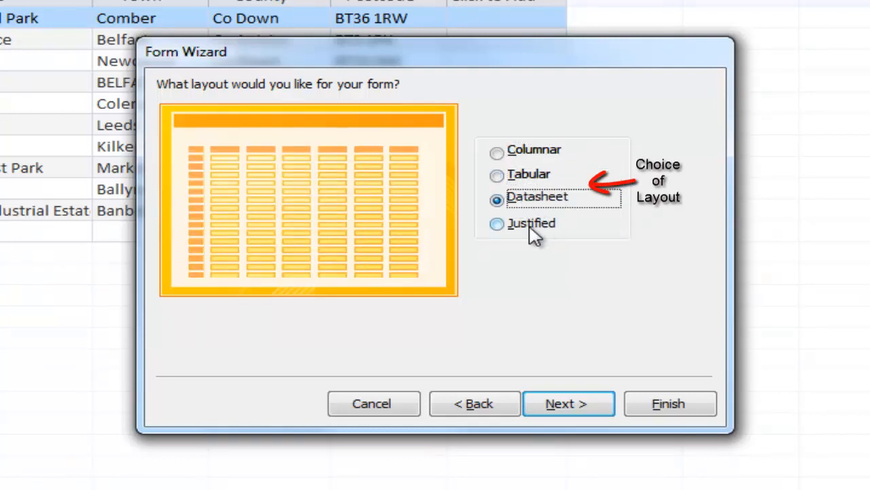
{"action": "left_click", "coordinate": [533, 231]}
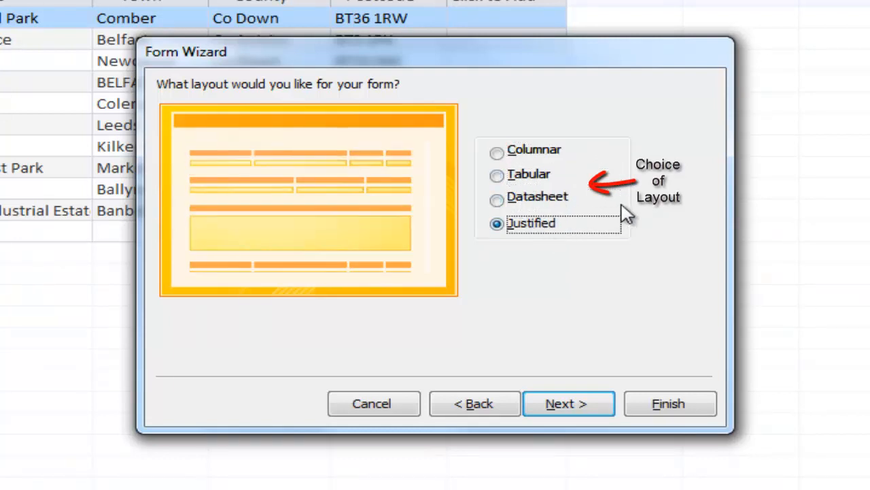
{"action": "left_click", "coordinate": [542, 158]}
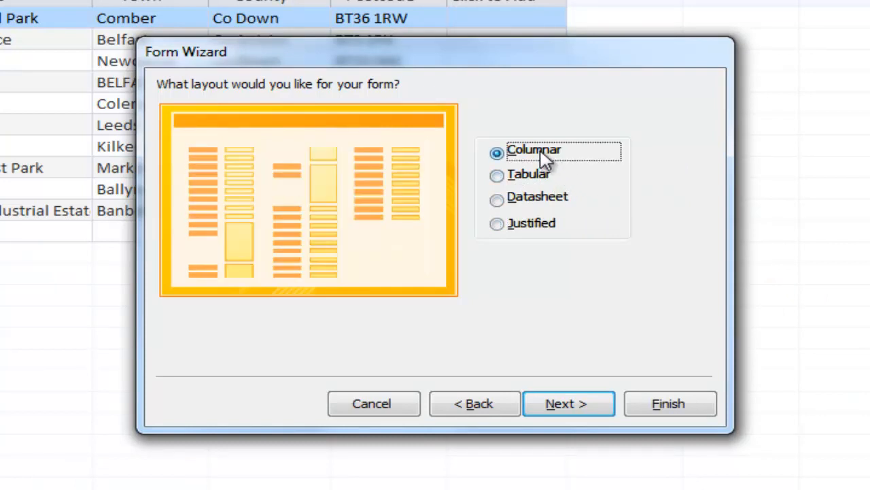
{"action": "left_click", "coordinate": [565, 403]}
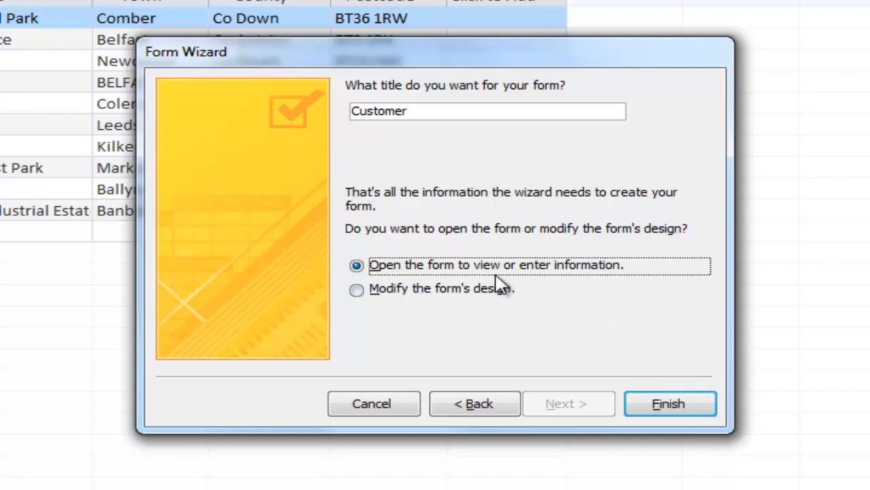
{"action": "left_click", "coordinate": [670, 403]}
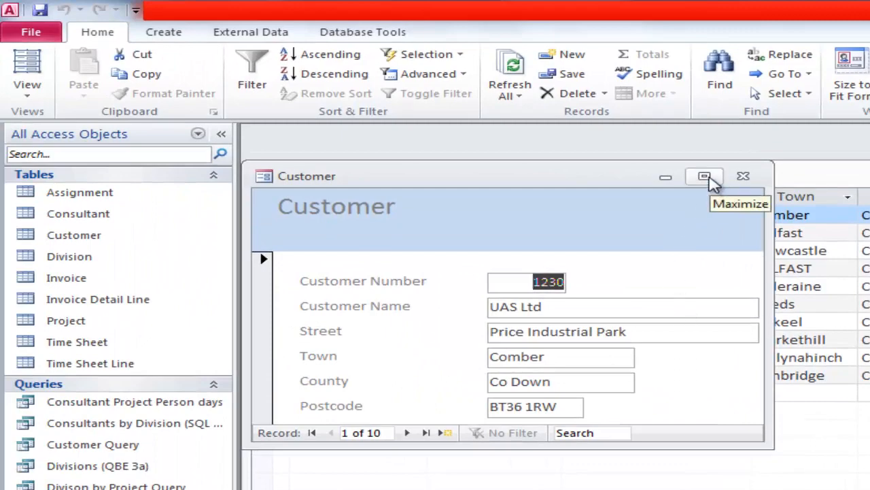
Maximize the Customer form and page through its records one by one up to a new blank record
{"action": "left_click", "coordinate": [704, 177]}
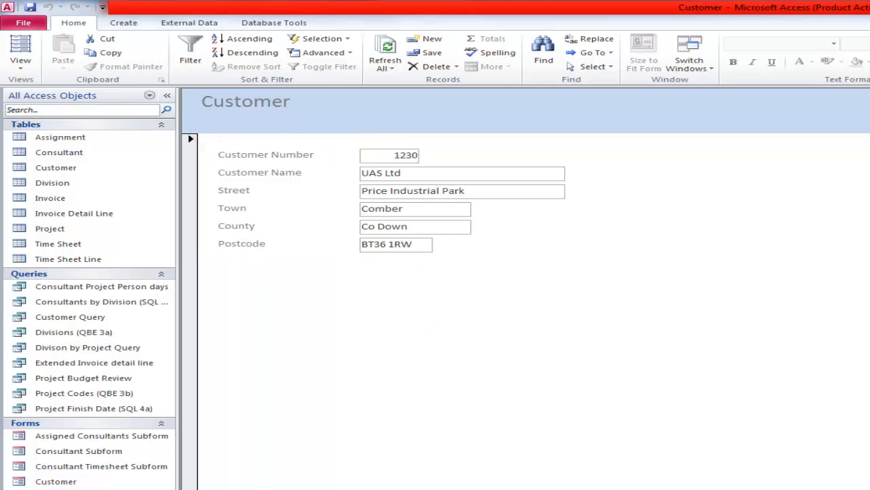
{"action": "key", "text": "Page_Down"}
{"action": "key", "text": "Page_Down"}
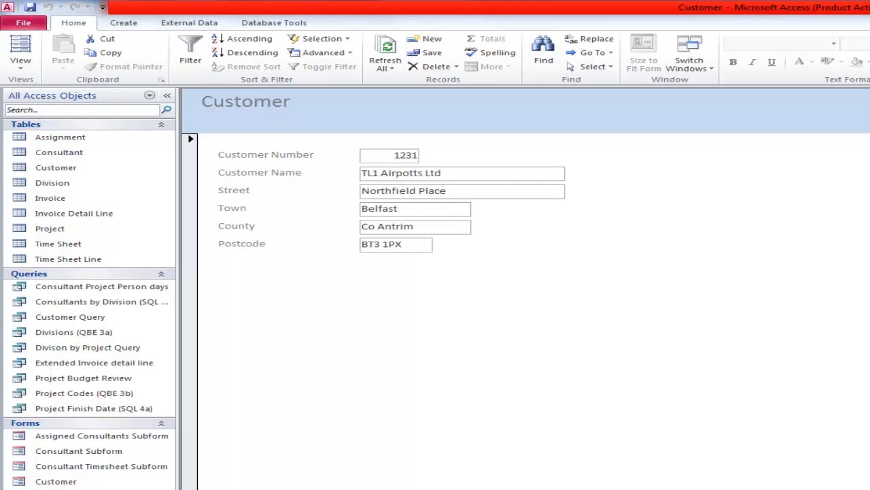
{"action": "key", "text": "Page_Down"}
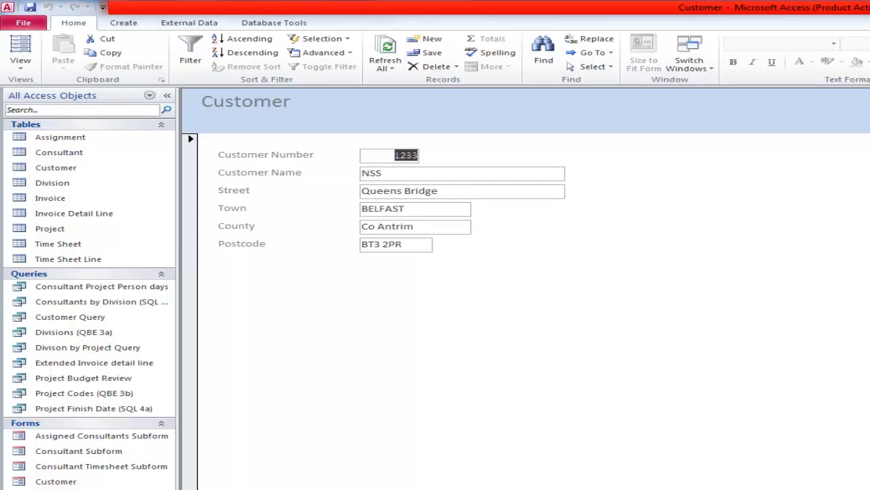
{"action": "key", "text": "Page_Down"}
{"action": "key", "text": "Page_Down"}
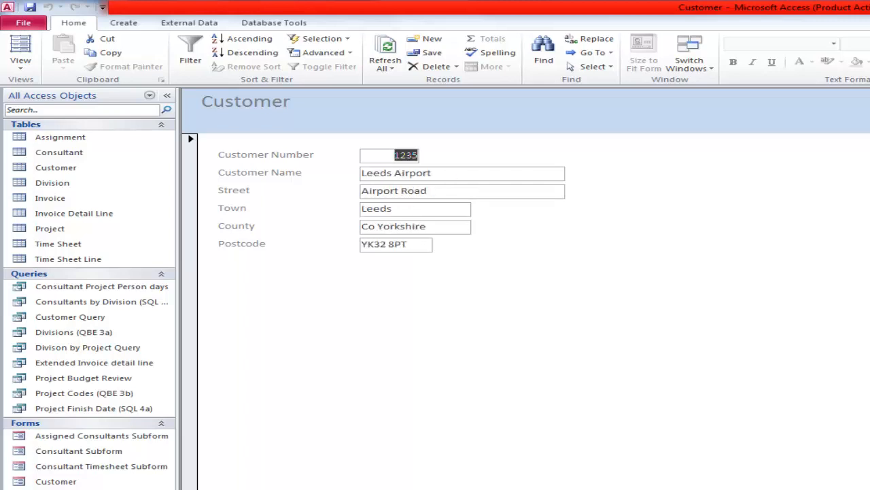
{"action": "key", "text": "Page_Down"}
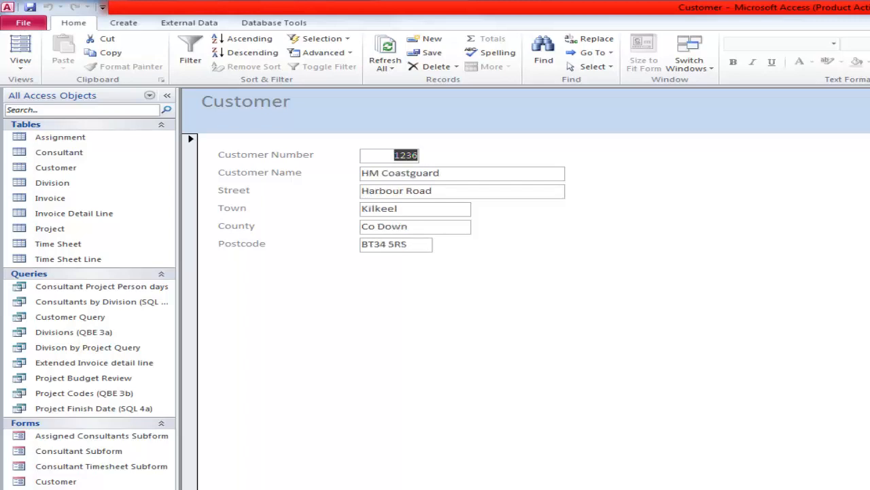
{"action": "key", "text": "Page_Down"}
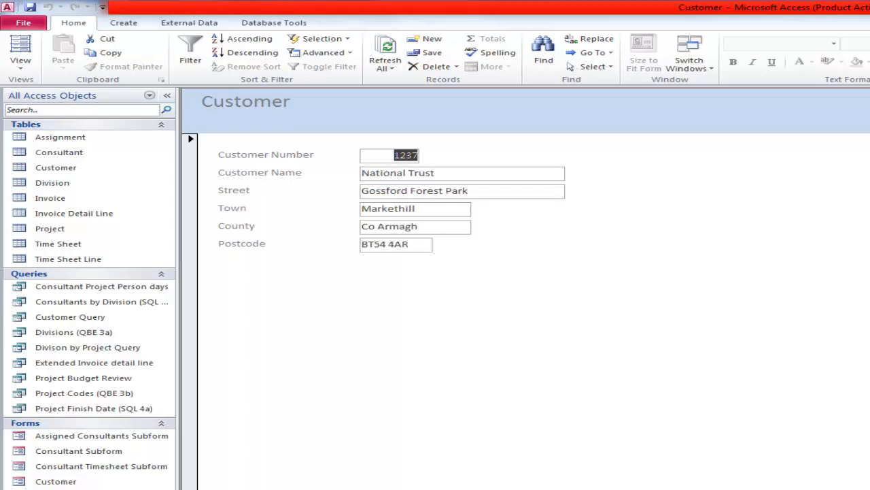
{"action": "key", "text": "Page_Down"}
{"action": "key", "text": "Page_Down"}
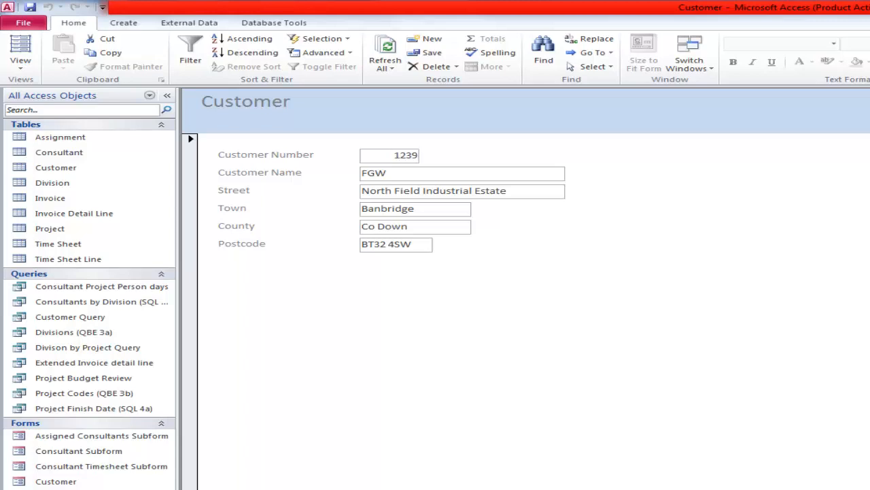
{"action": "key", "text": "ctrl+plus"}
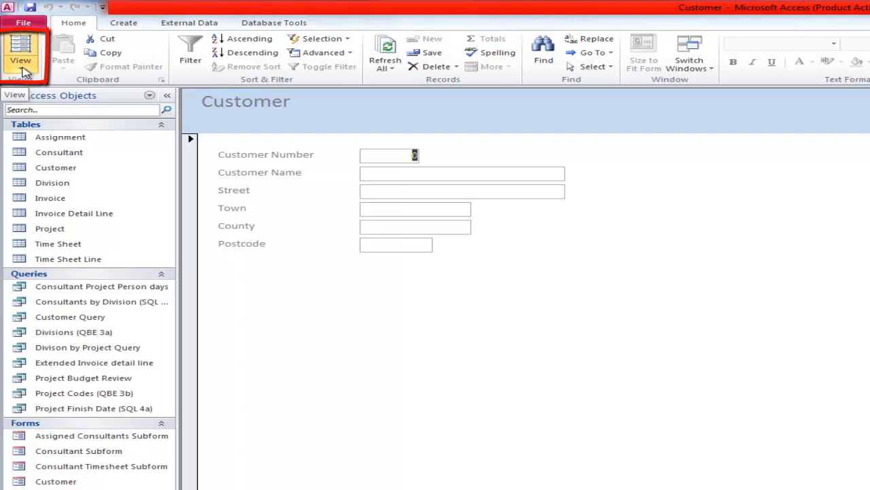
Switch the form to Design View and draw an image control in the Detail section, spanning about 5 to 7.3 on the horizontal ruler
{"action": "left_click", "coordinate": [22, 68]}
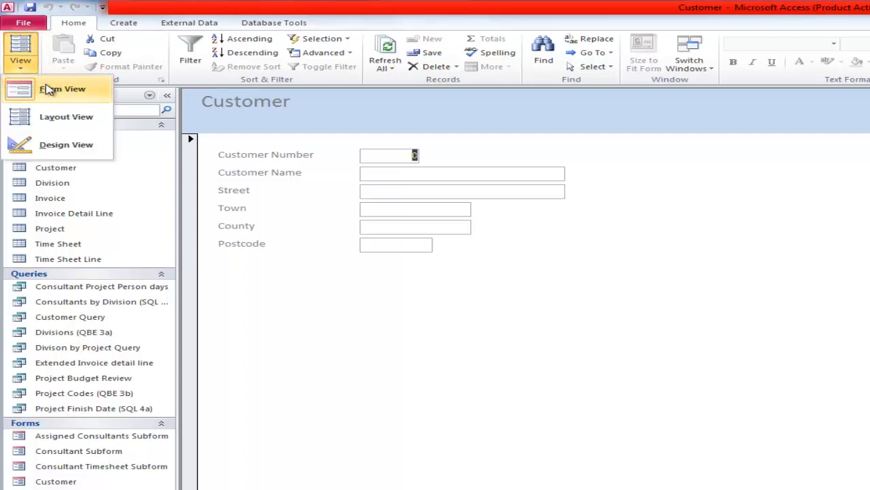
{"action": "left_click", "coordinate": [80, 146]}
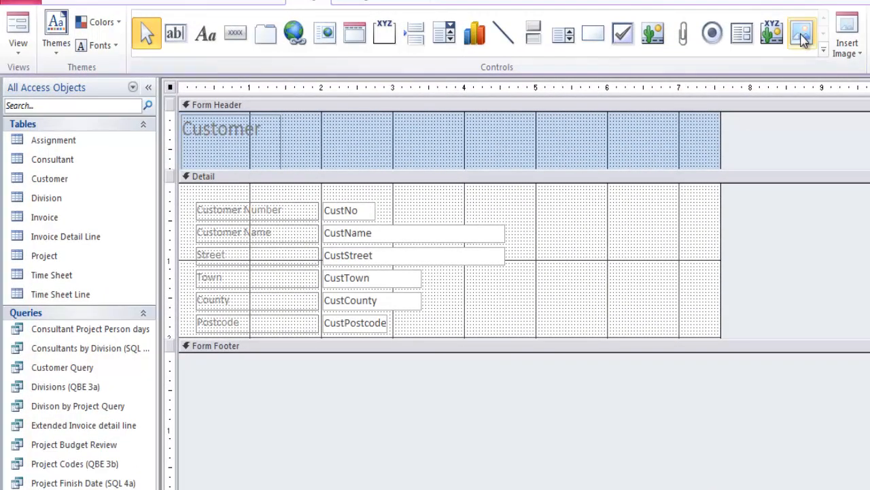
{"action": "left_click", "coordinate": [802, 36]}
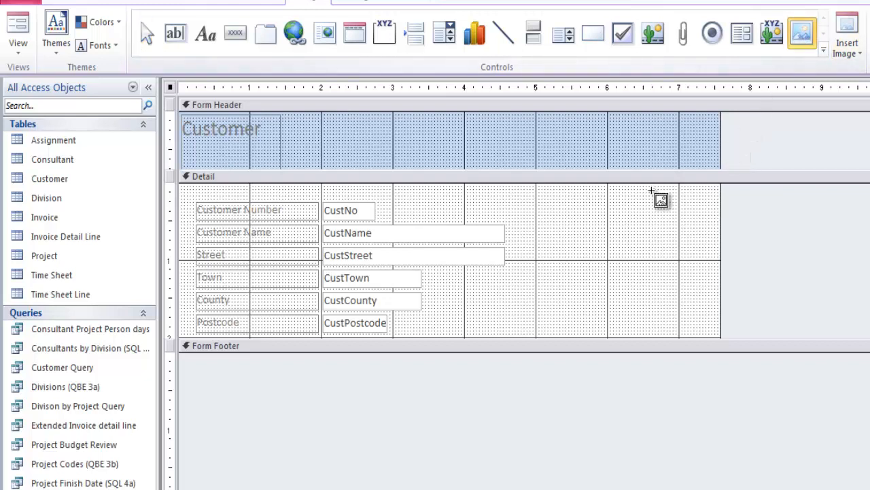
{"action": "left_click_drag", "start_coordinate": [545, 201], "coordinate": [703, 321]}
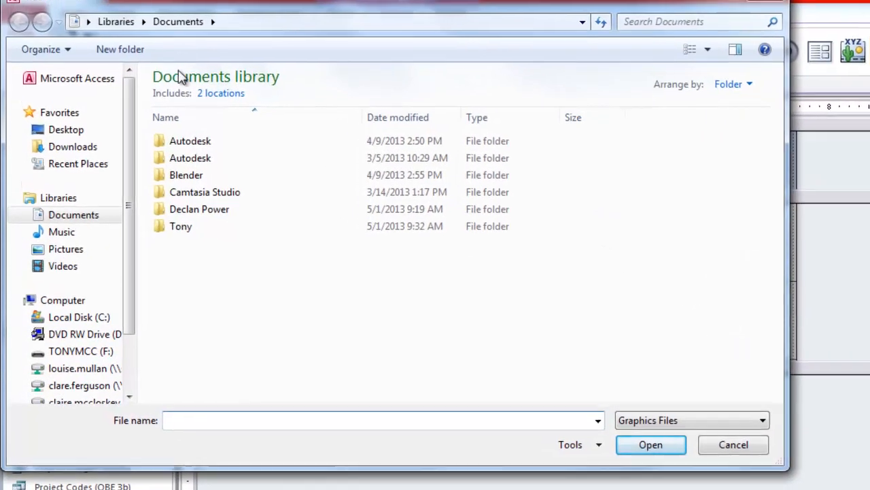
Insert the picture file air from the Found Database folder on the F: drive into the image control
{"action": "left_click_drag", "start_coordinate": [128, 152], "coordinate": [139, 194]}
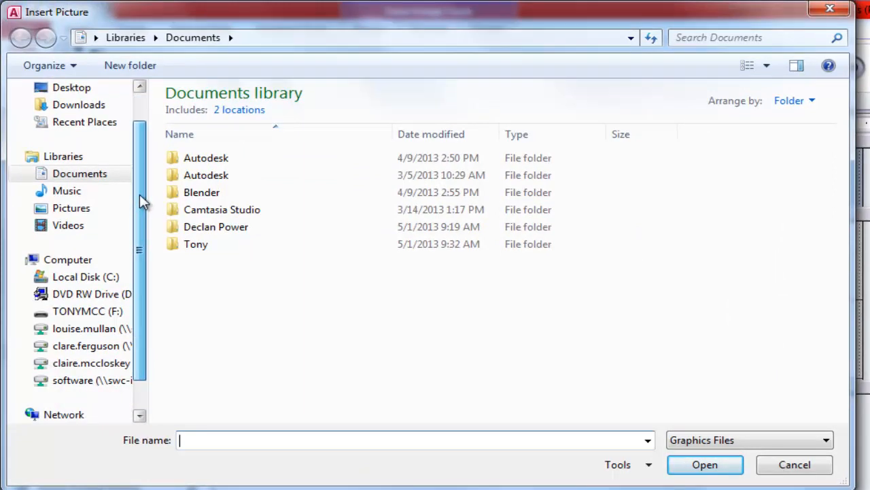
{"action": "left_click", "coordinate": [111, 348]}
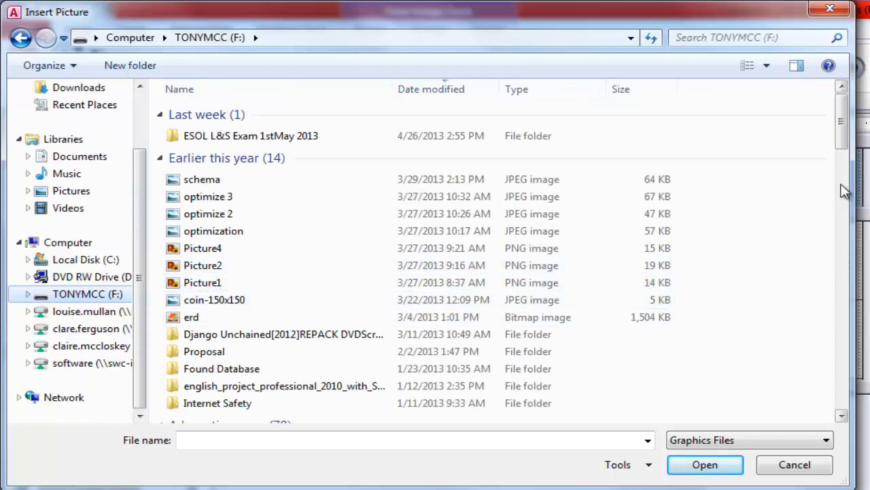
{"action": "left_click_drag", "start_coordinate": [842, 119], "coordinate": [850, 170]}
{"action": "double_click", "coordinate": [272, 173]}
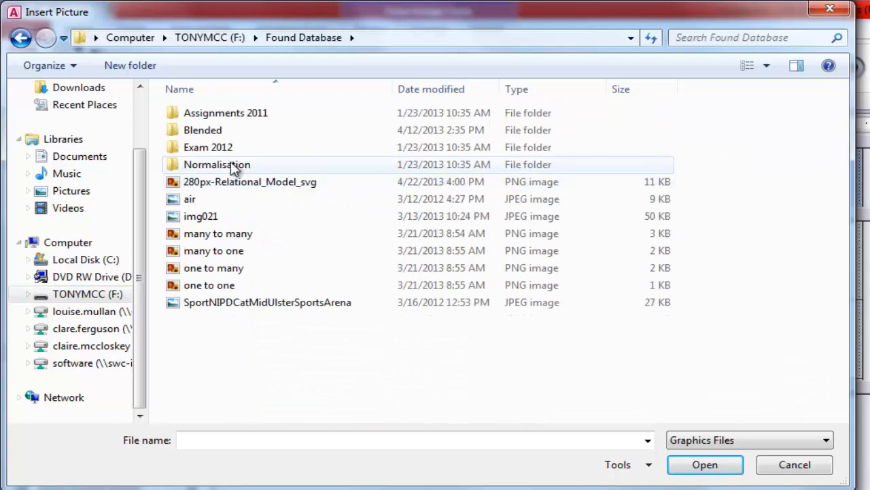
{"action": "left_click", "coordinate": [190, 203]}
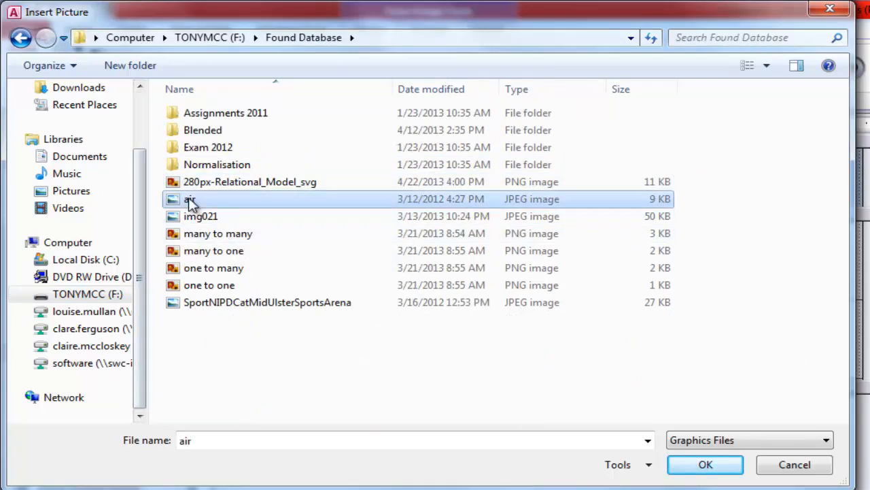
{"action": "left_click", "coordinate": [707, 467]}
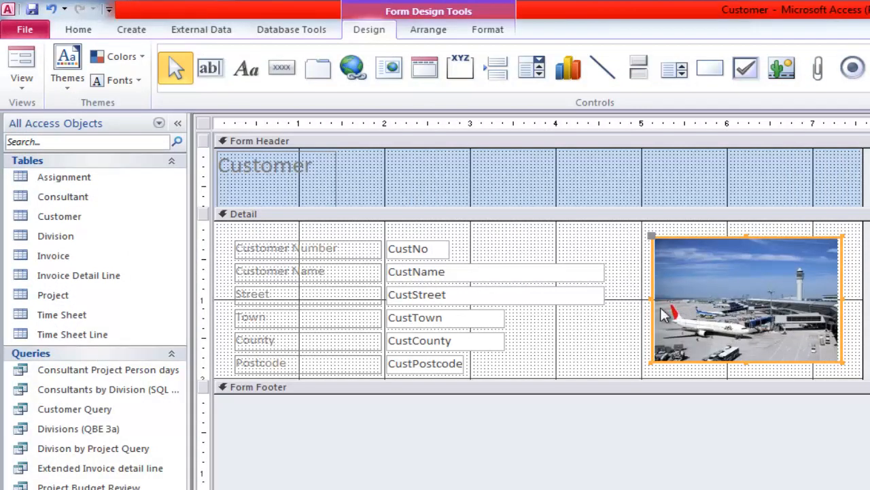
Check the inserted picture in Form View and return the form to Design View
{"action": "left_click", "coordinate": [21, 62]}
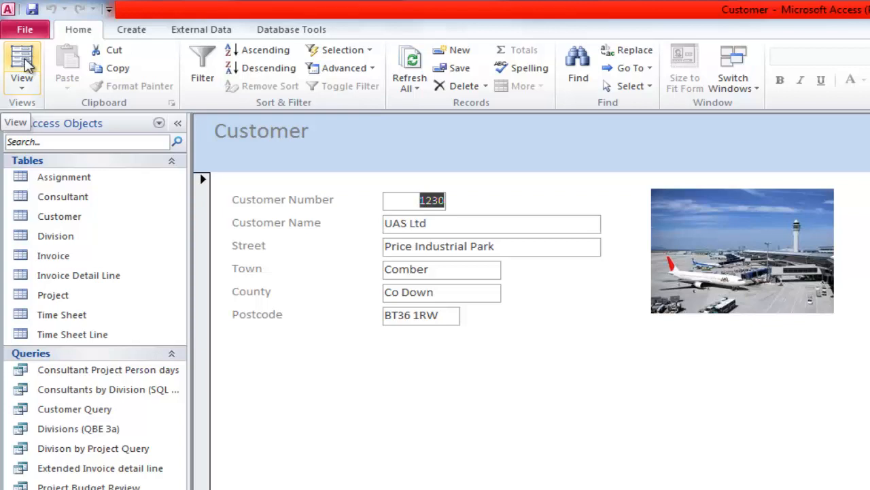
{"action": "left_click", "coordinate": [20, 87]}
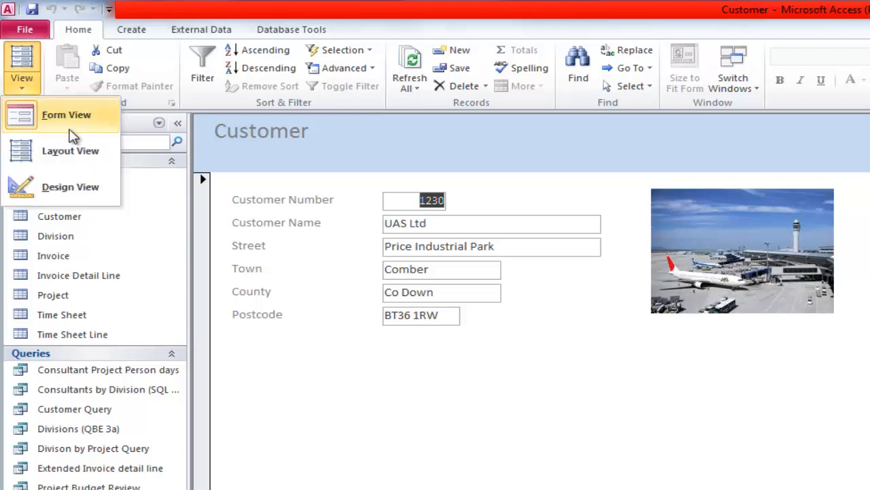
{"action": "left_click", "coordinate": [70, 187]}
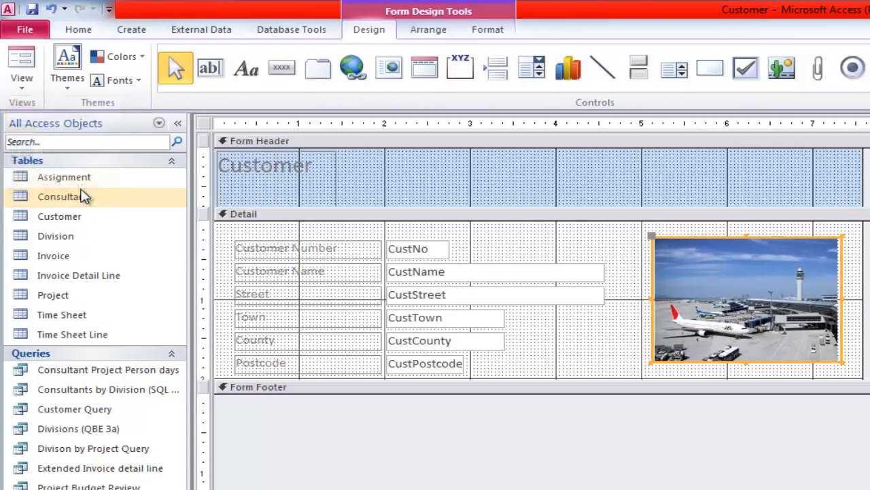
Widen the title label in the Form Header to about 2.3 on the ruler and change its text to Customer Table
{"action": "left_click", "coordinate": [326, 165]}
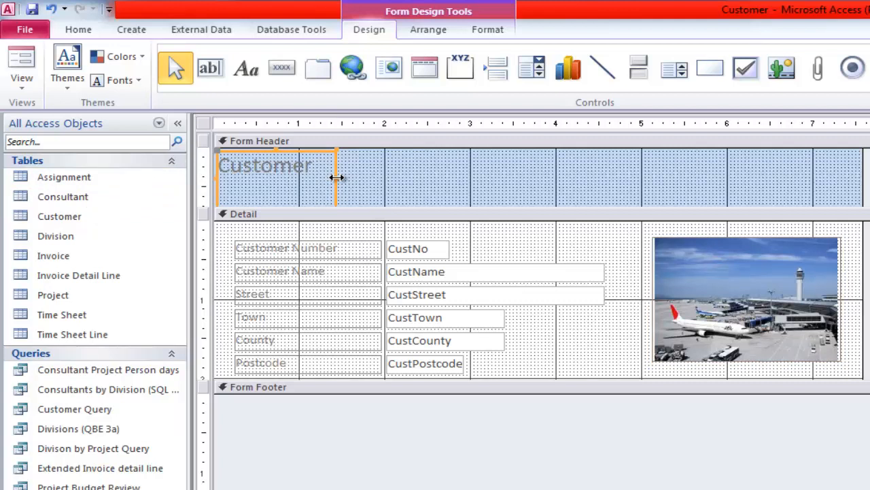
{"action": "left_click_drag", "start_coordinate": [337, 177], "coordinate": [412, 180]}
{"action": "left_click", "coordinate": [327, 168]}
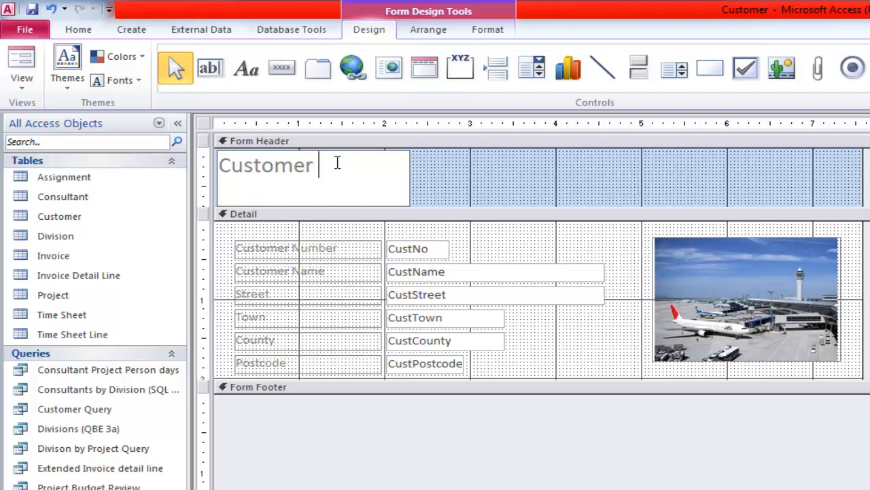
{"action": "type", "text": "Table"}
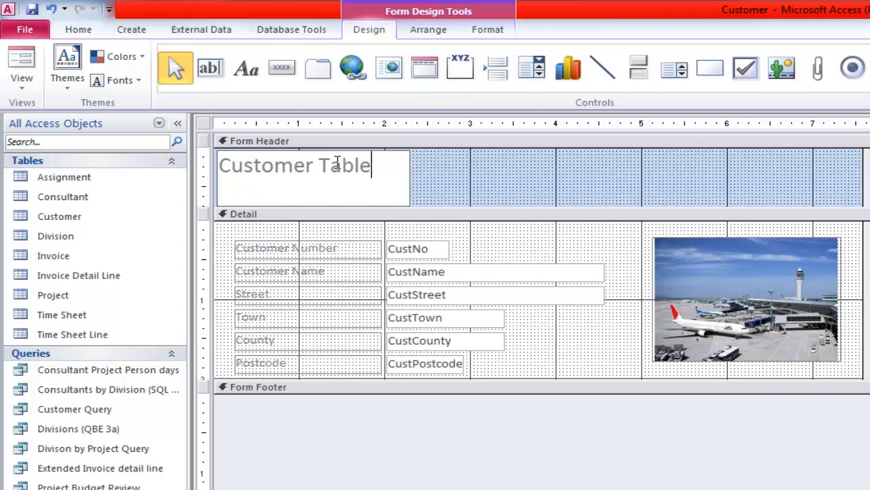